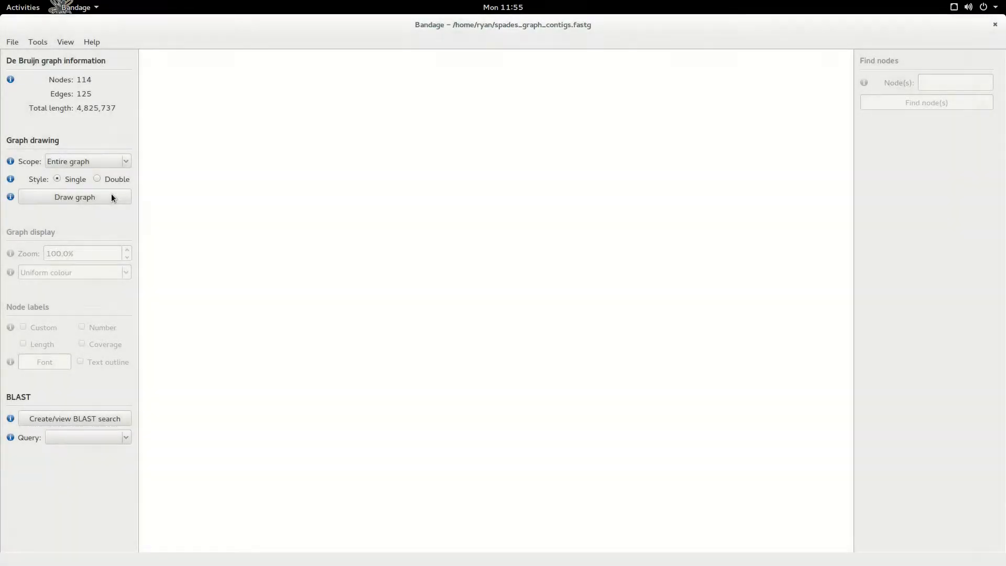
Draw the entire graph in single style and pull a node beside the branching junction into a zigzag shape.
left_click(112, 197)
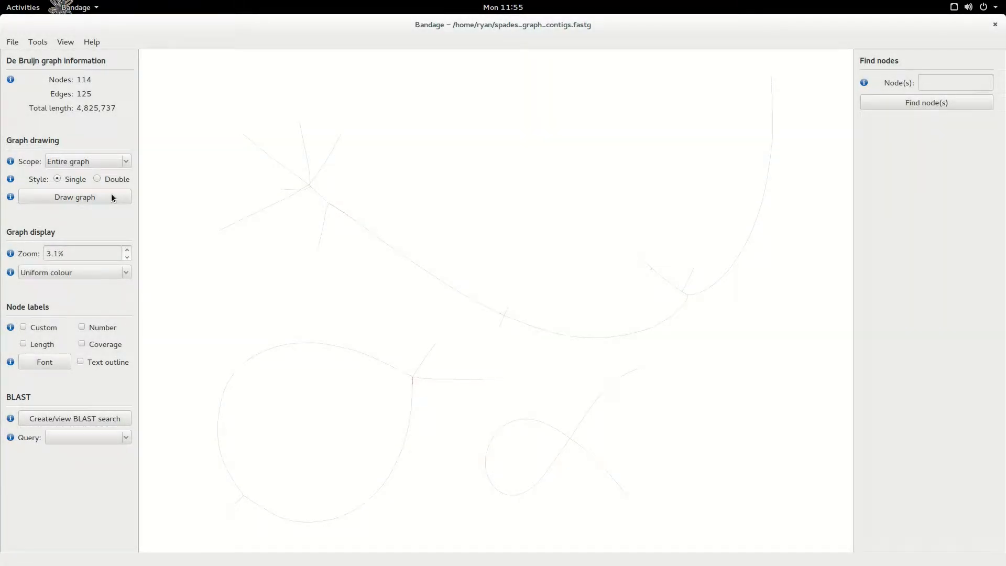
scroll(687, 301, "up", 15)
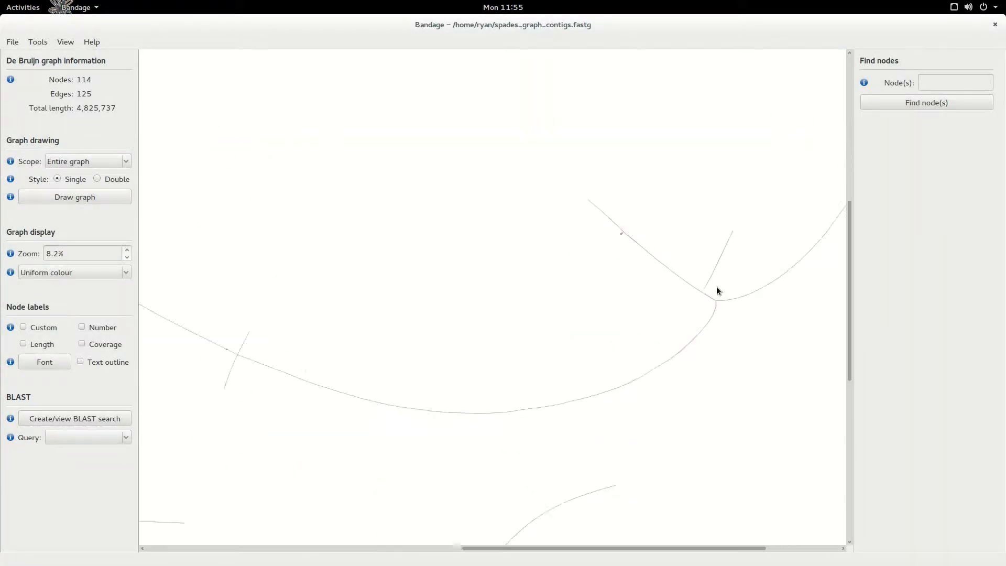
scroll(702, 309, "up", 6)
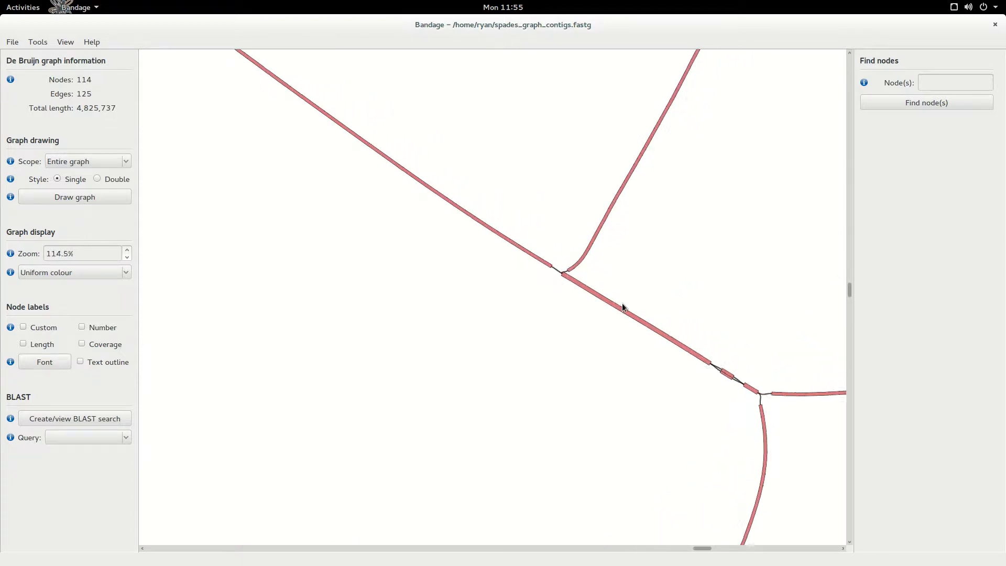
scroll(622, 303, "up", 1)
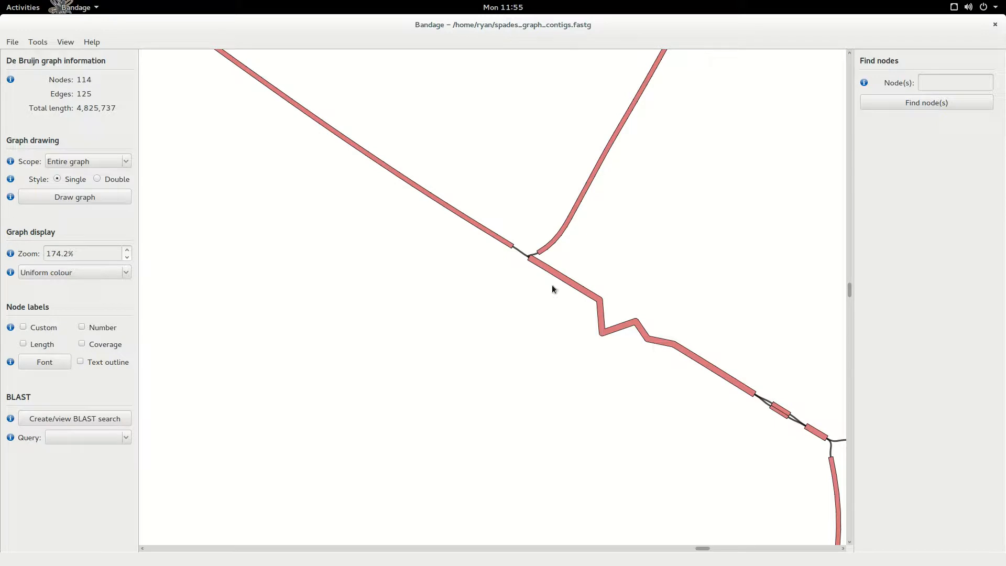
Set the base pairs per segment to 5000 and redraw the entire graph.
left_click(42, 42)
left_click(55, 56)
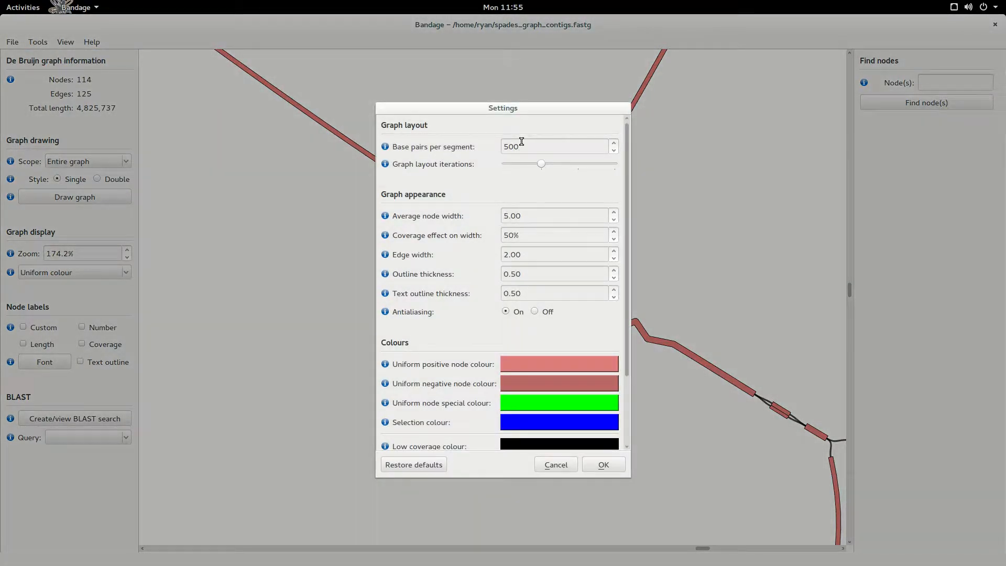
type("0")
left_click(599, 464)
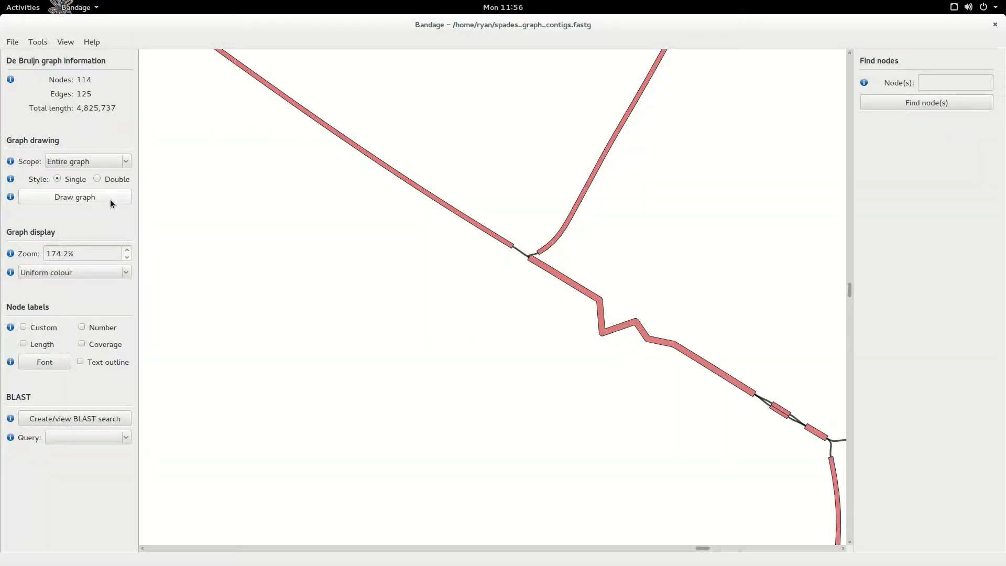
left_click(110, 202)
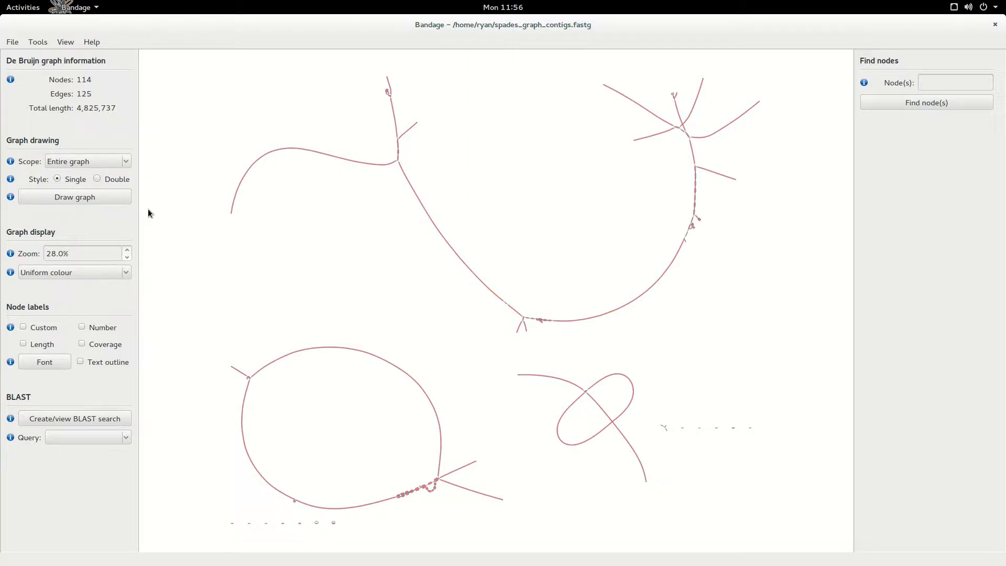
Set the graph layout iterations to the minimum and redraw the graph to inspect the looped component.
left_click(37, 42)
left_click(52, 57)
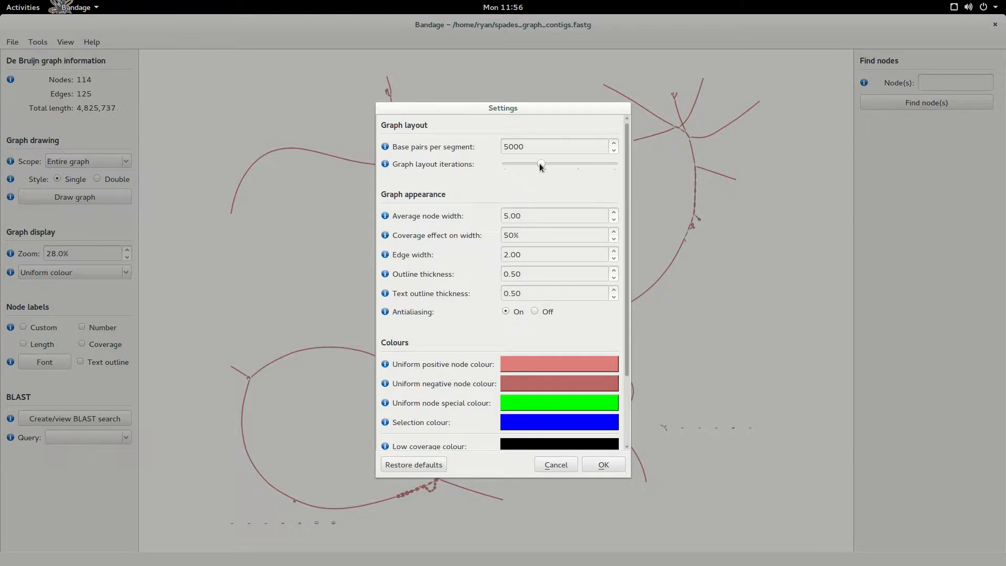
left_click(540, 164)
left_click(604, 464)
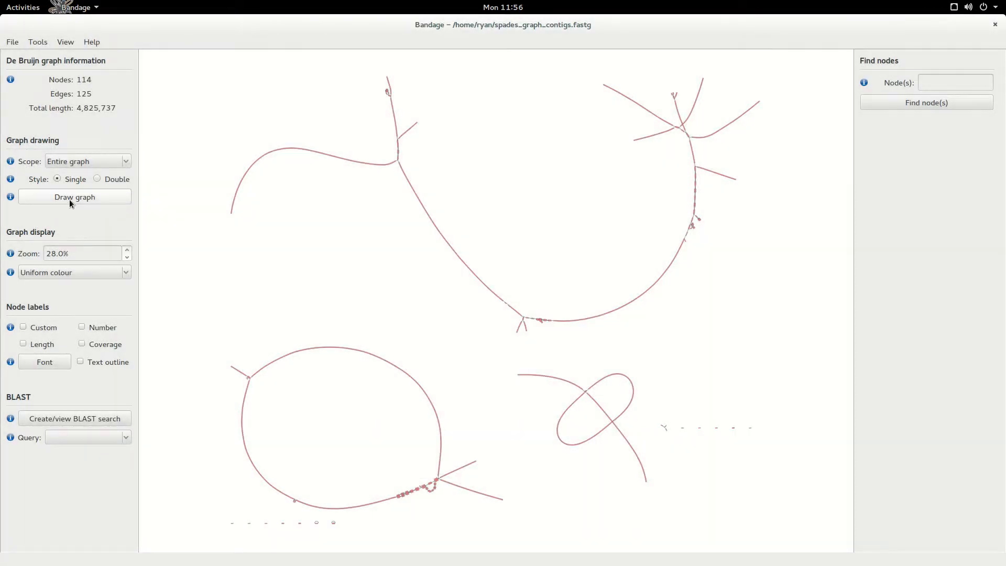
left_click(70, 197)
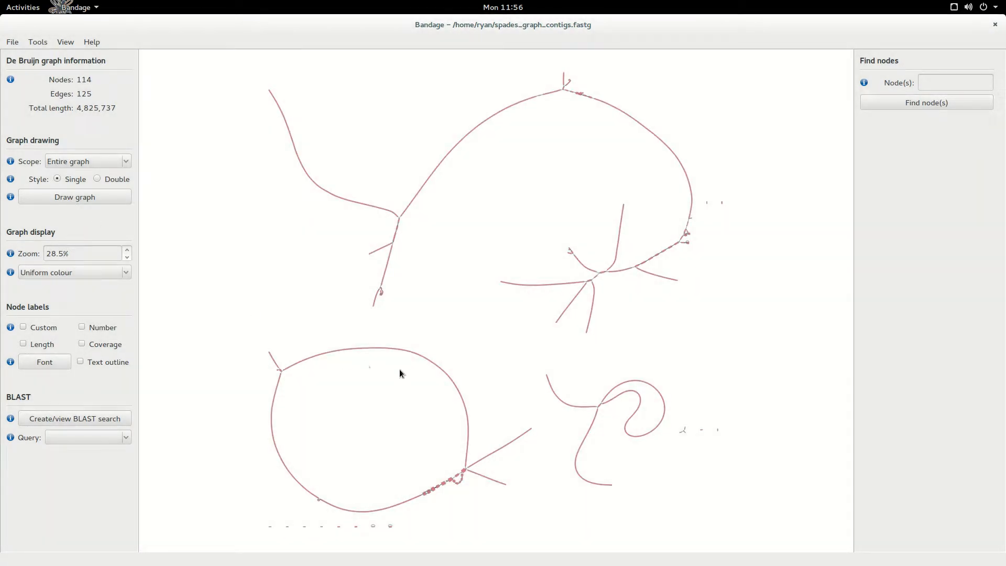
scroll(629, 420, "up", 15)
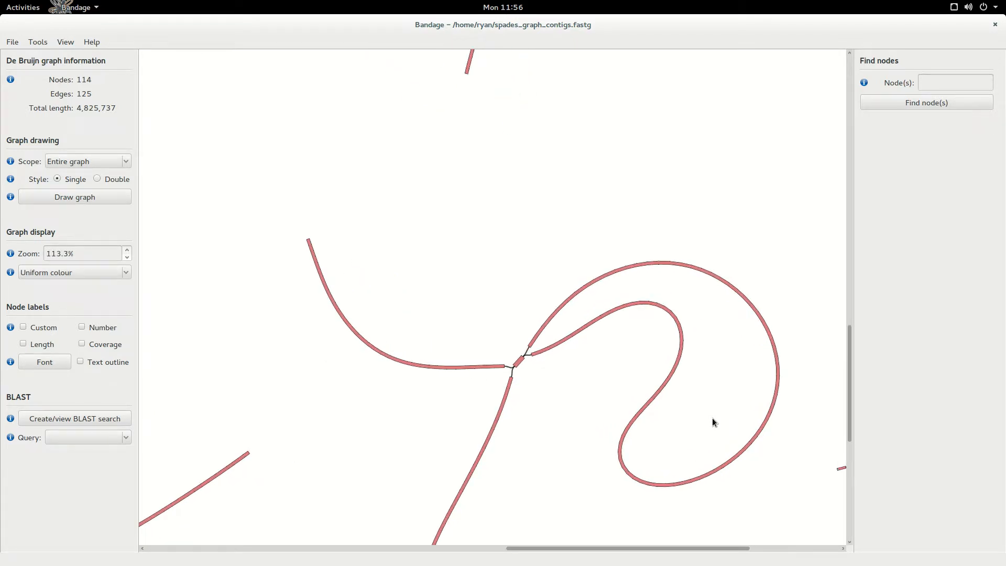
Set the graph layout iterations to the maximum and redraw the graph to inspect the branching end of the longest component.
left_click(38, 42)
left_click(79, 58)
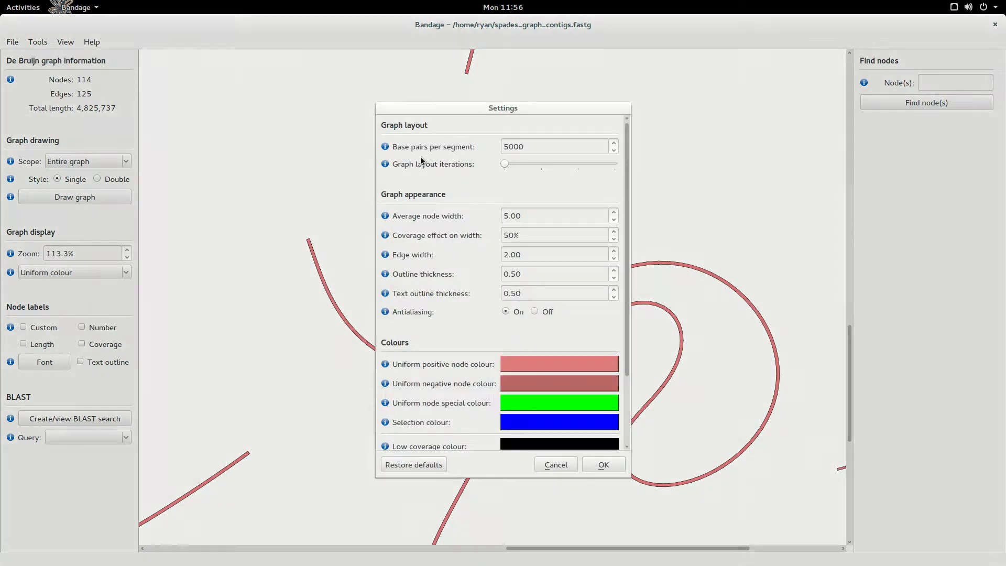
left_click_drag(505, 164, 616, 172)
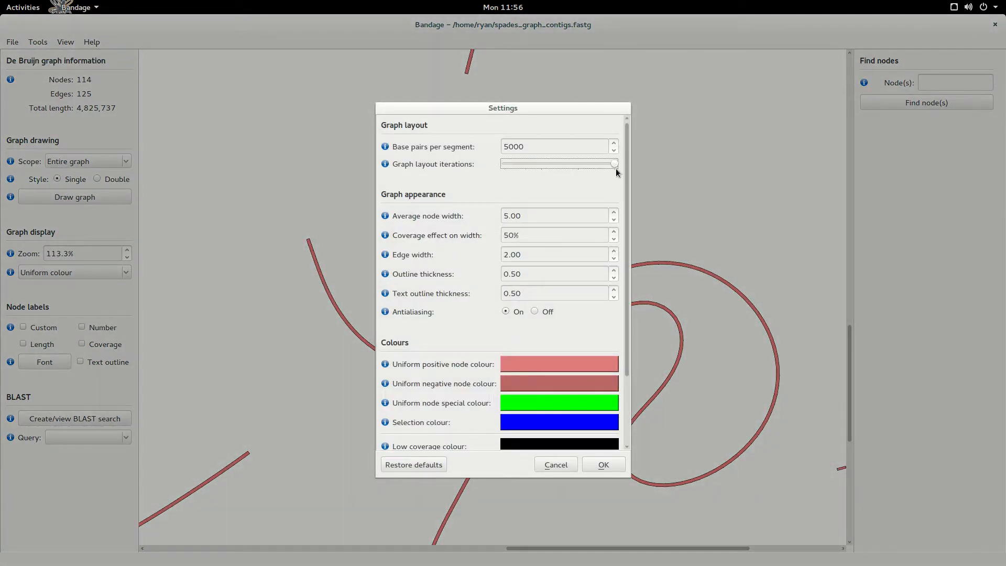
left_click(600, 463)
left_click(107, 196)
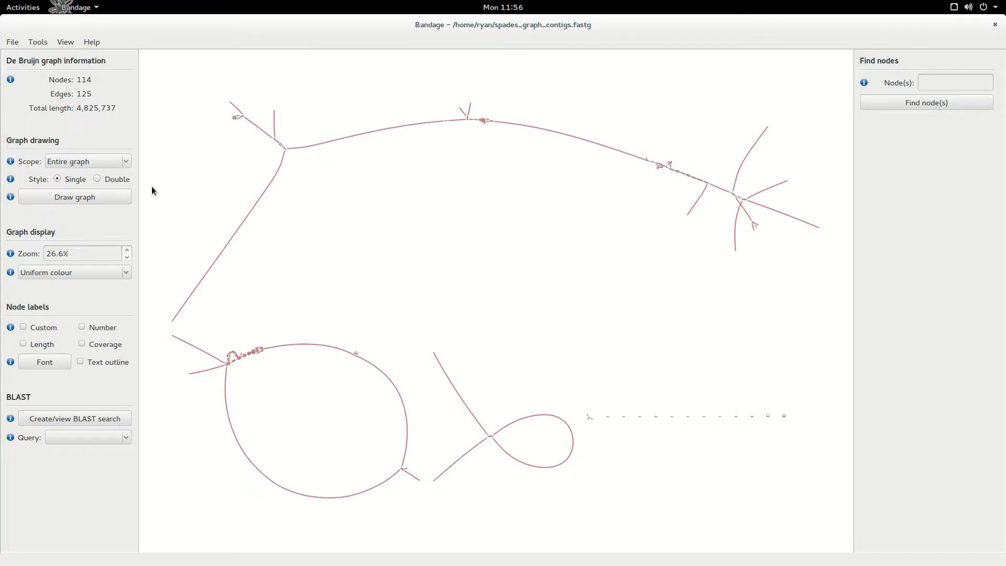
scroll(746, 201, "up", 15)
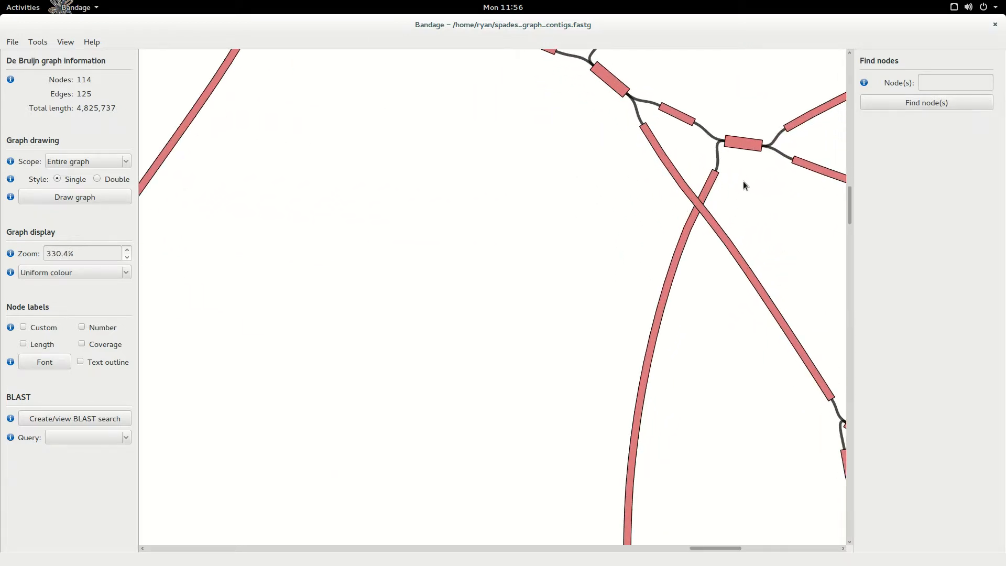
scroll(674, 307, "down", 13)
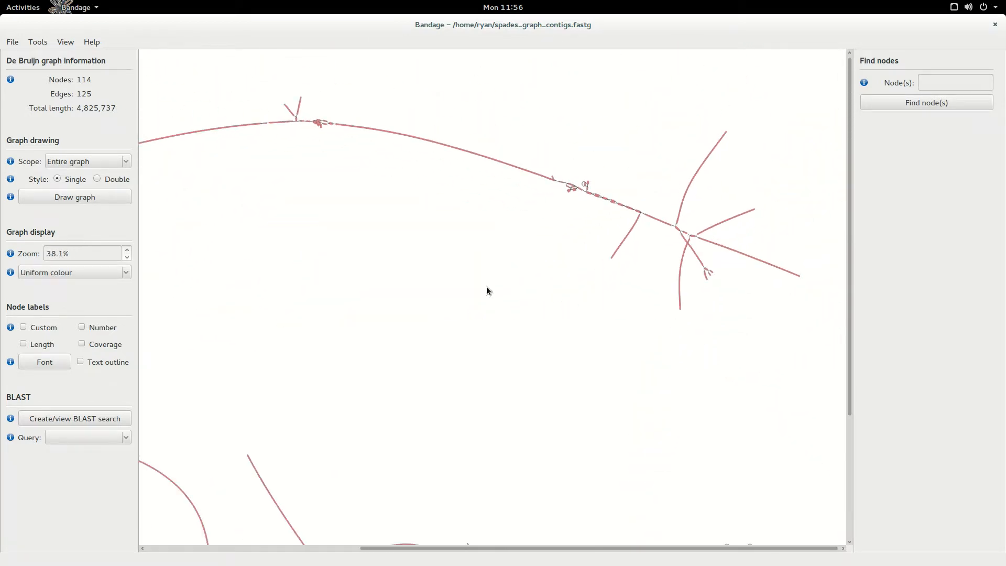
Redraw the graph with the same settings and bring the branching end of the long component into close view.
left_click(74, 197)
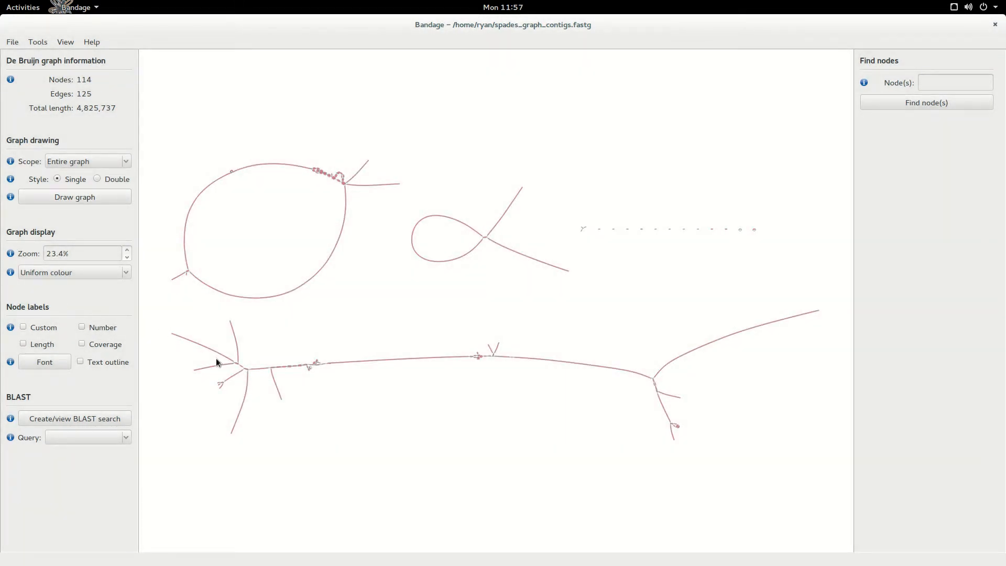
scroll(215, 362, "up", 9)
left_click_drag(224, 363, 361, 233)
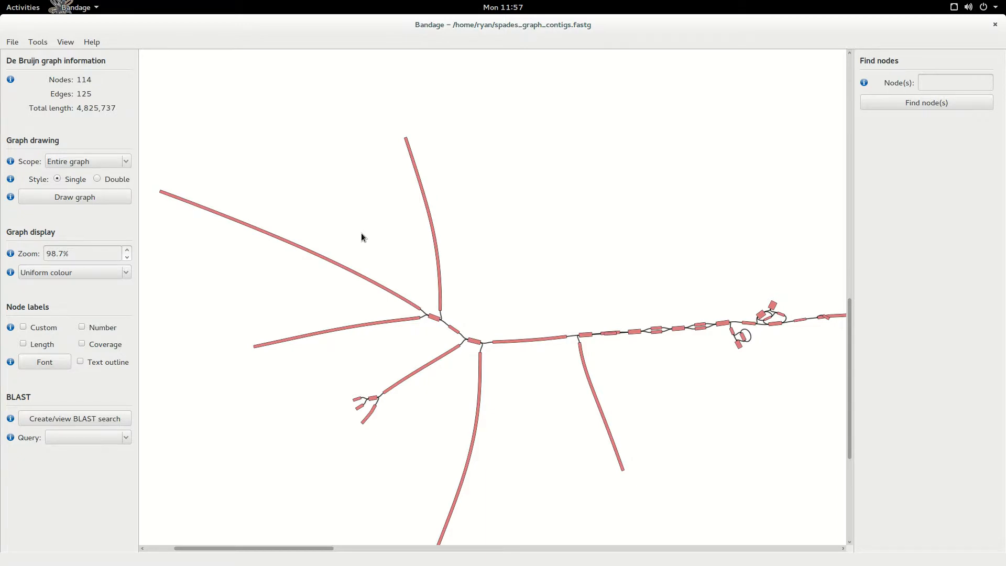
Increase the average node width in the graph appearance settings and apply it to the drawn graph.
left_click(40, 42)
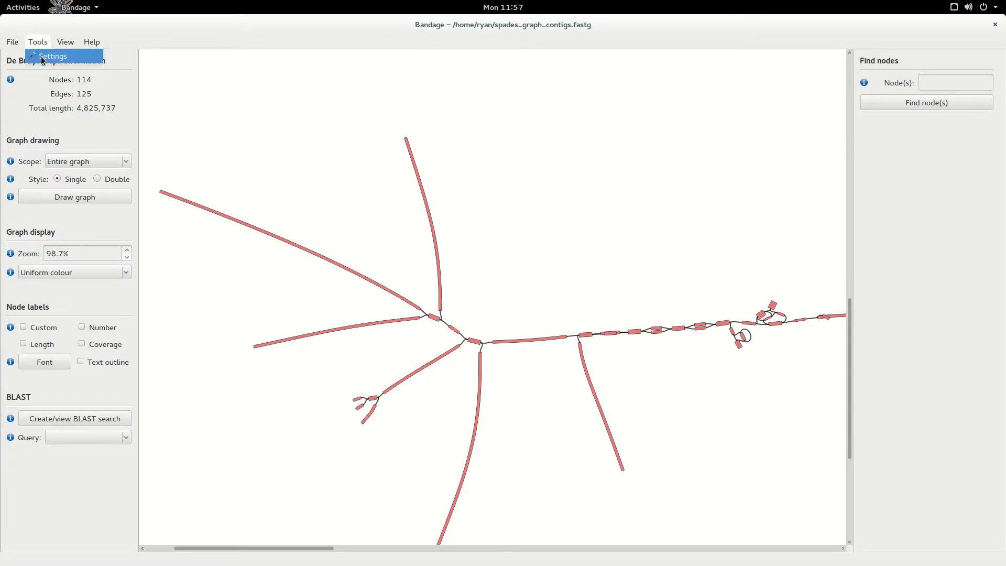
left_click(41, 58)
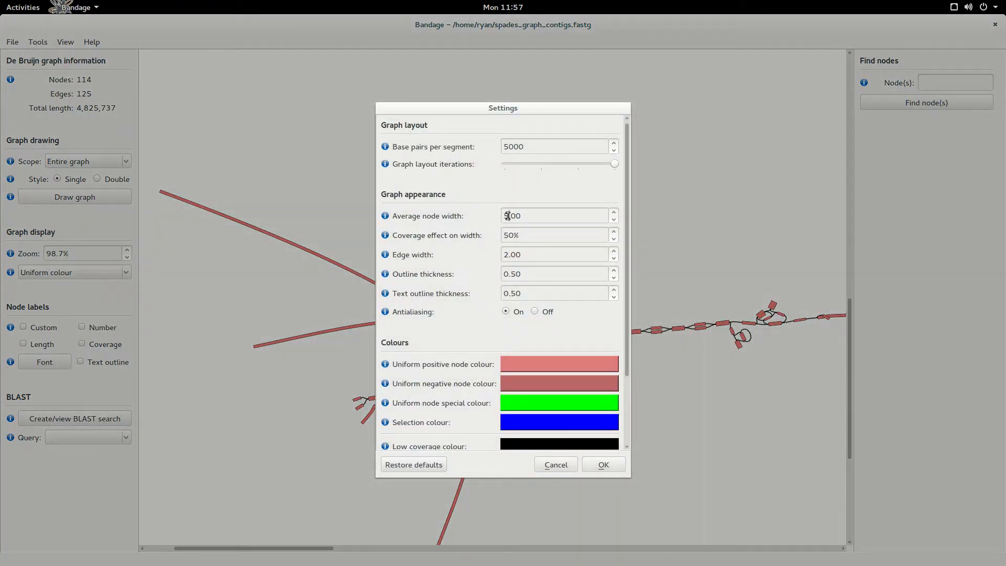
scroll(507, 215, "up", 10)
left_click(610, 467)
Set the average node width back to 5.00 and apply it to the drawn graph.
left_click(40, 42)
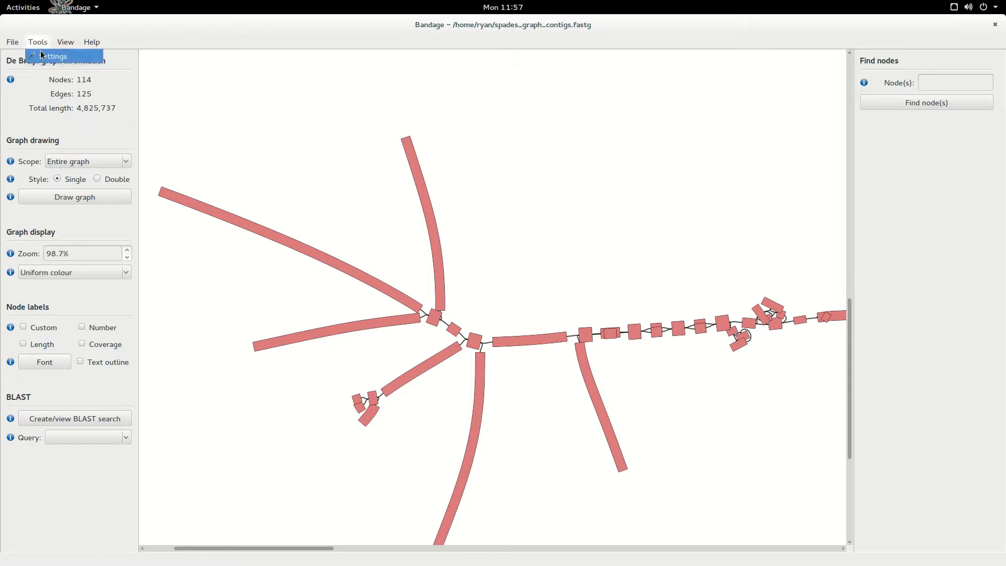
left_click(42, 56)
scroll(529, 219, "down", 9)
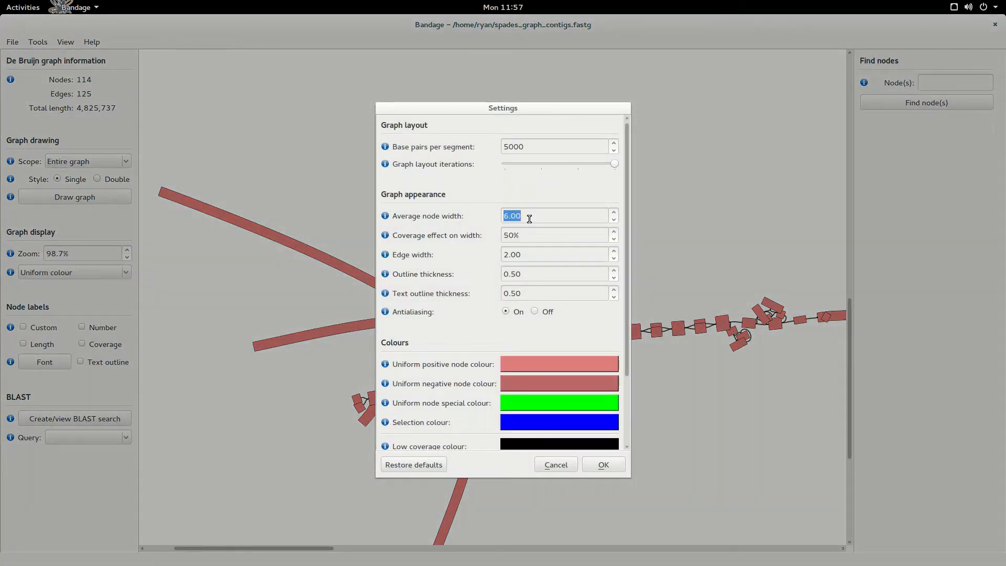
left_click(614, 464)
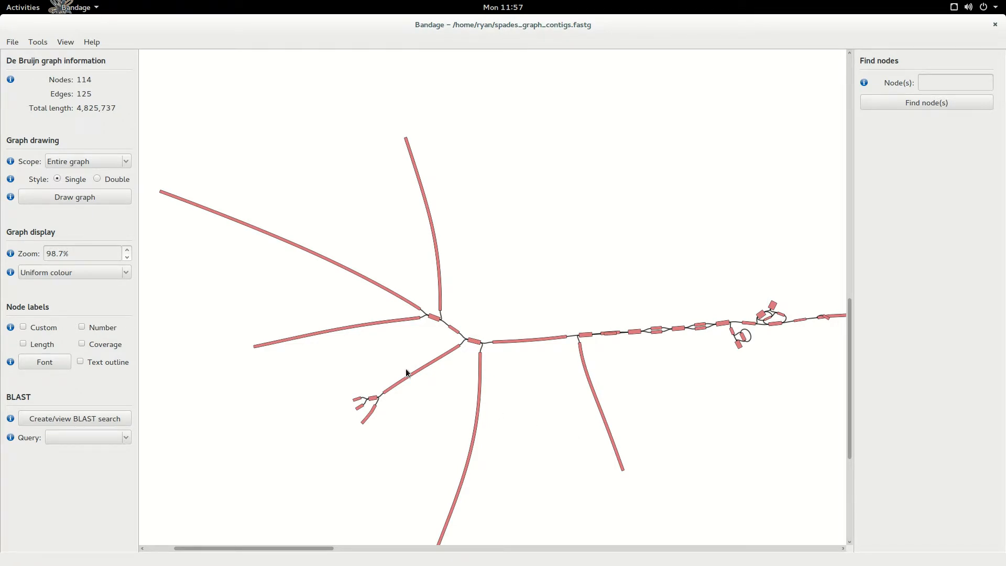
Label the nodes with their coverage and give the label text an outline, keeping the branching cluster in close view.
left_click(105, 343)
left_click(101, 362)
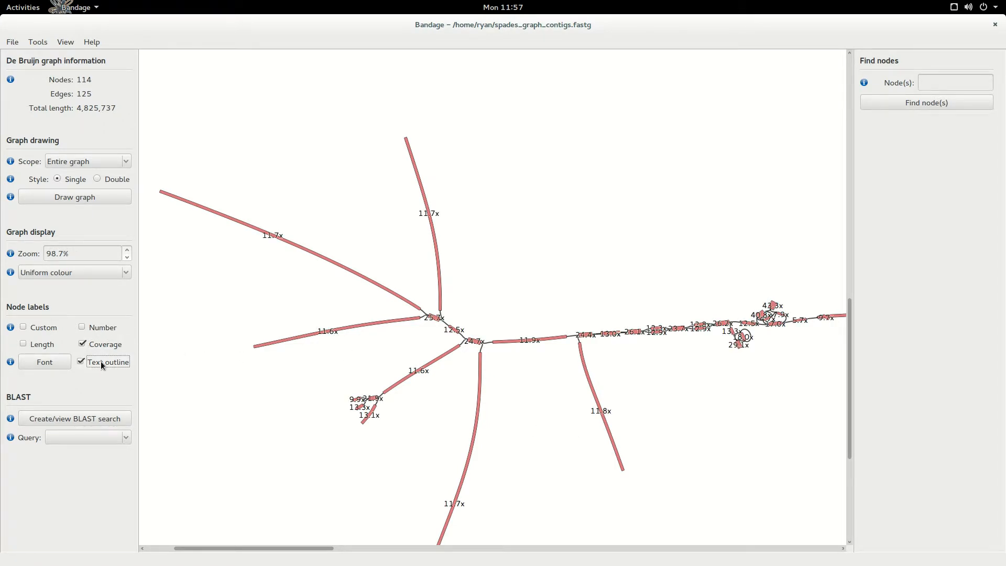
scroll(524, 364, "up", 10)
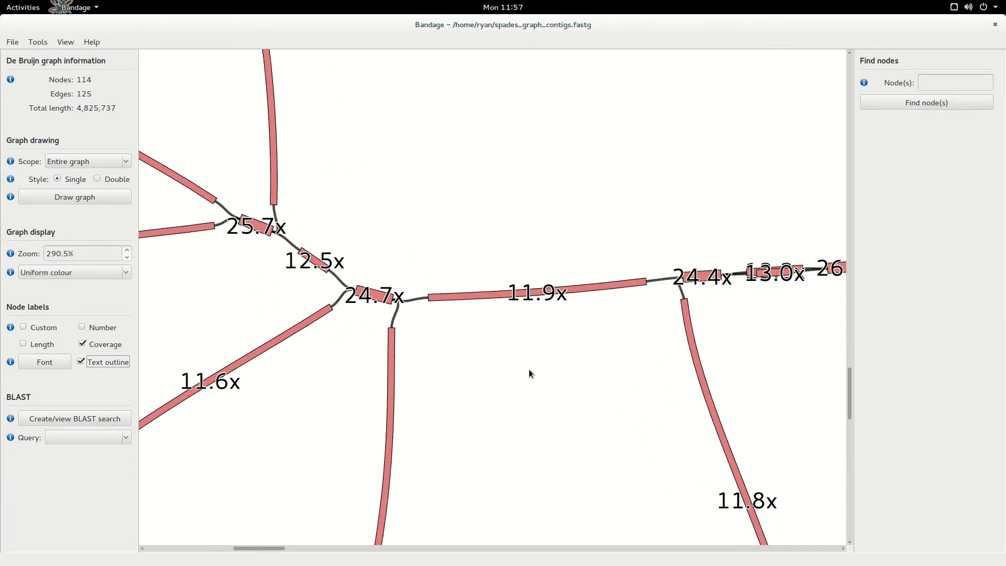
left_click_drag(529, 388, 617, 393)
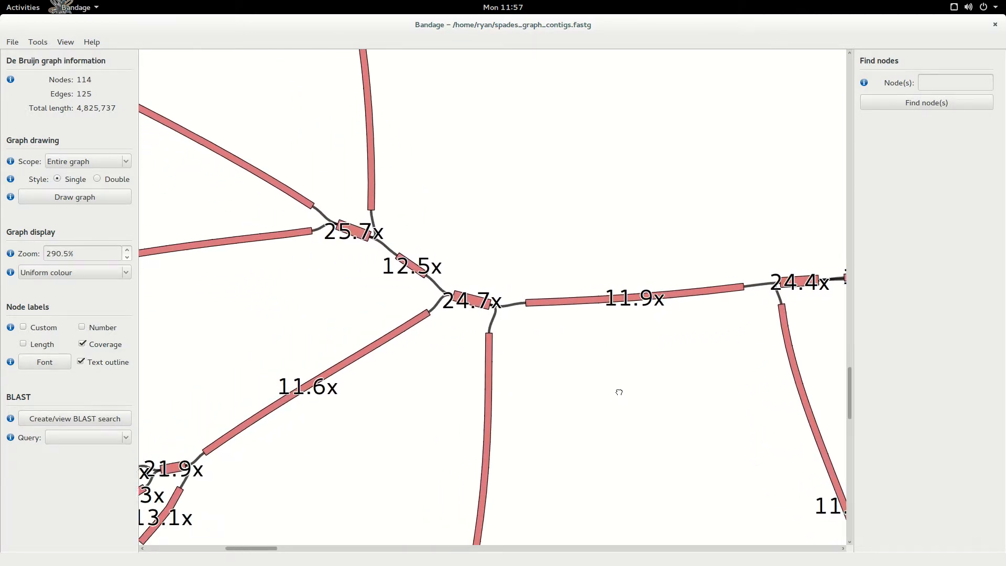
Set the coverage effect on node width to 100% and apply it.
left_click(38, 42)
left_click(47, 57)
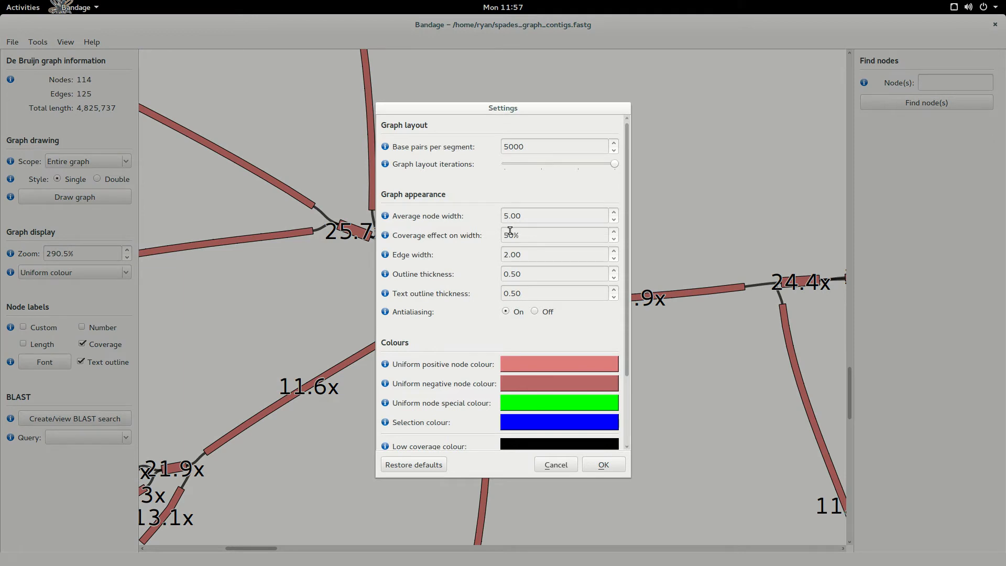
left_click_drag(507, 235, 497, 231)
type("10")
left_click(603, 463)
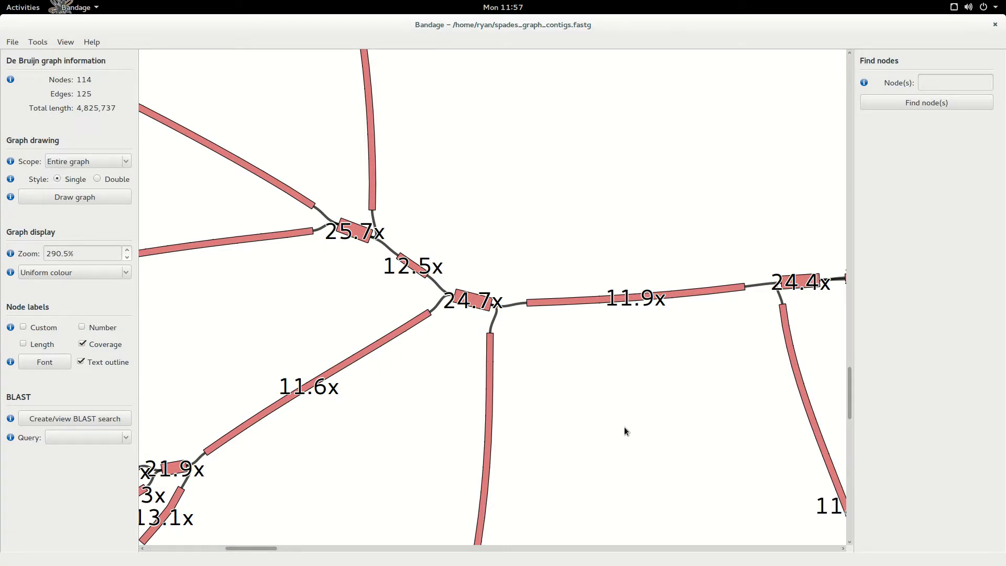
Select the 12.5x node and the adjacent 24.7x node in turn to compare their widths, and clear the selection.
left_click(419, 271)
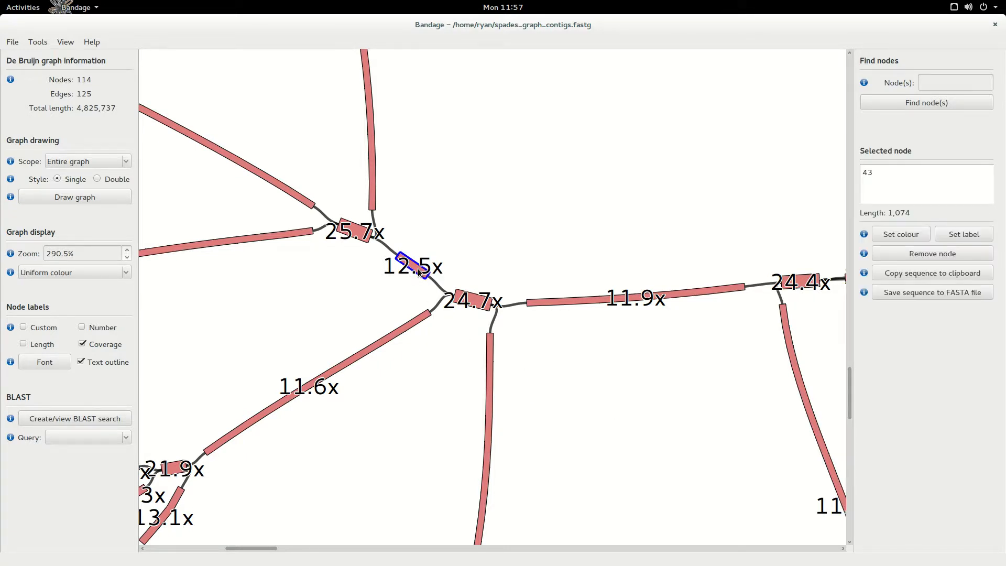
left_click(475, 302)
left_click(406, 292)
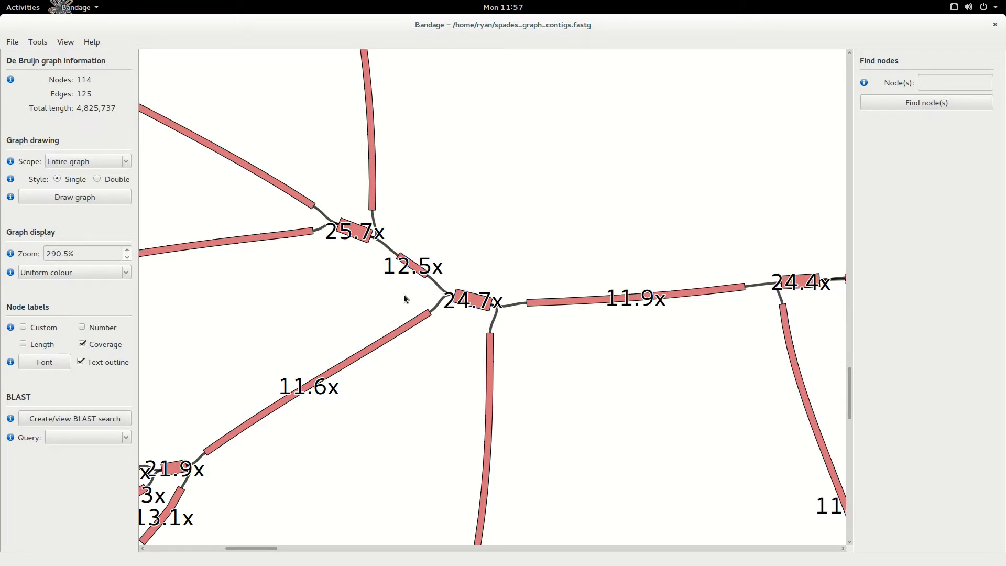
Set the coverage effect on node width to 0% so all nodes are drawn equally wide.
left_click(38, 42)
left_click(60, 58)
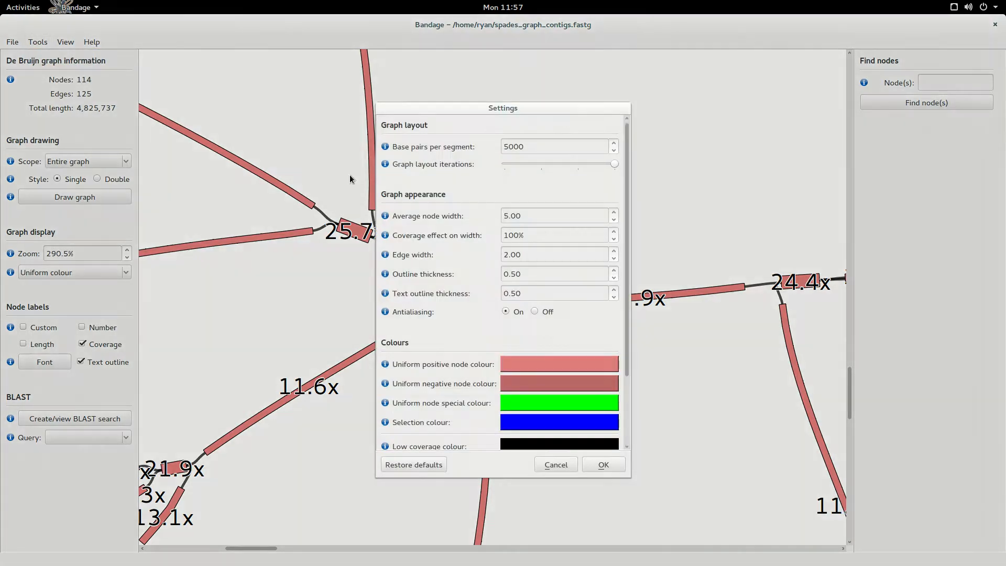
left_click_drag(513, 235, 503, 235)
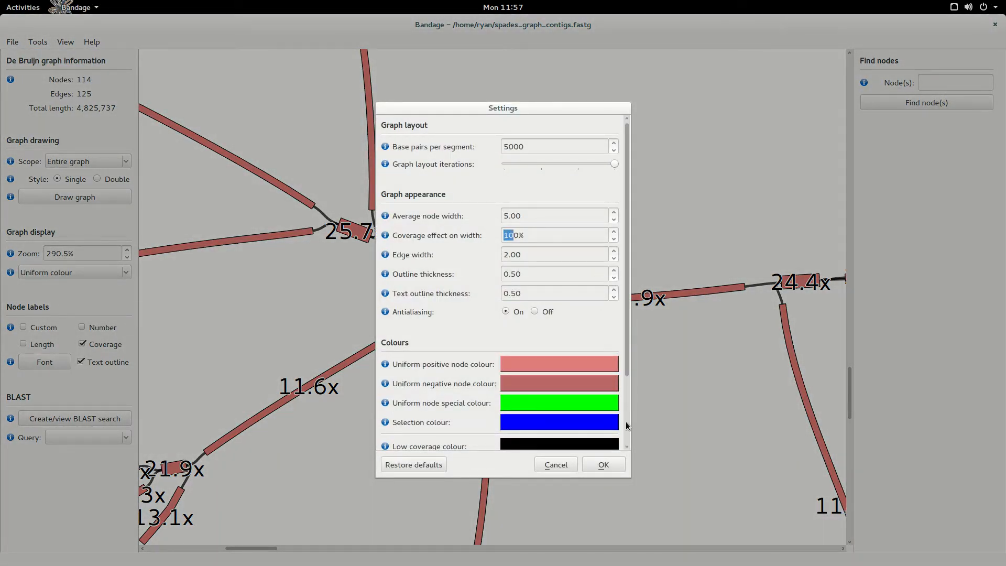
type("0")
left_click(608, 464)
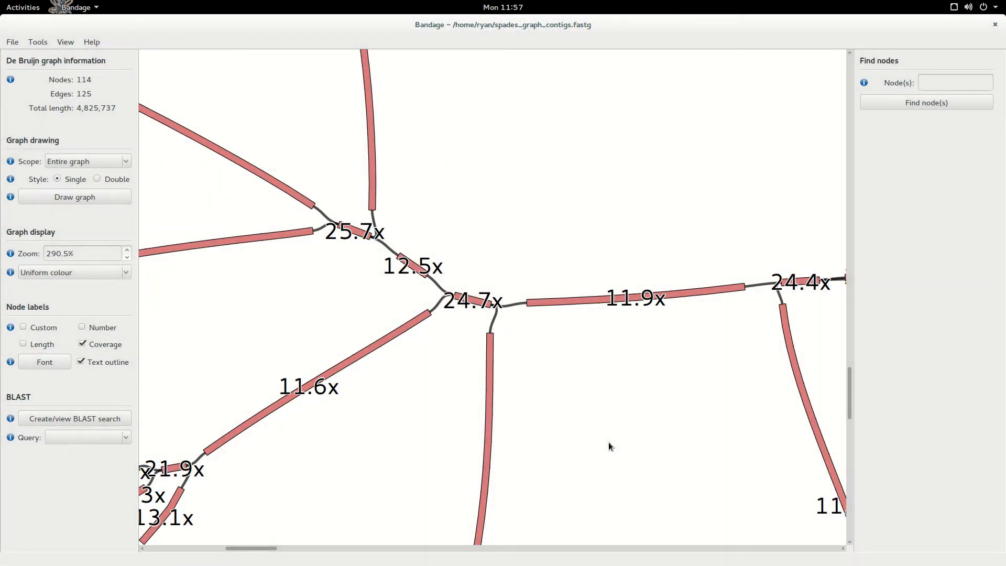
Hide the coverage labels and bring the chain of small nodes along the long component into view.
left_click(82, 343)
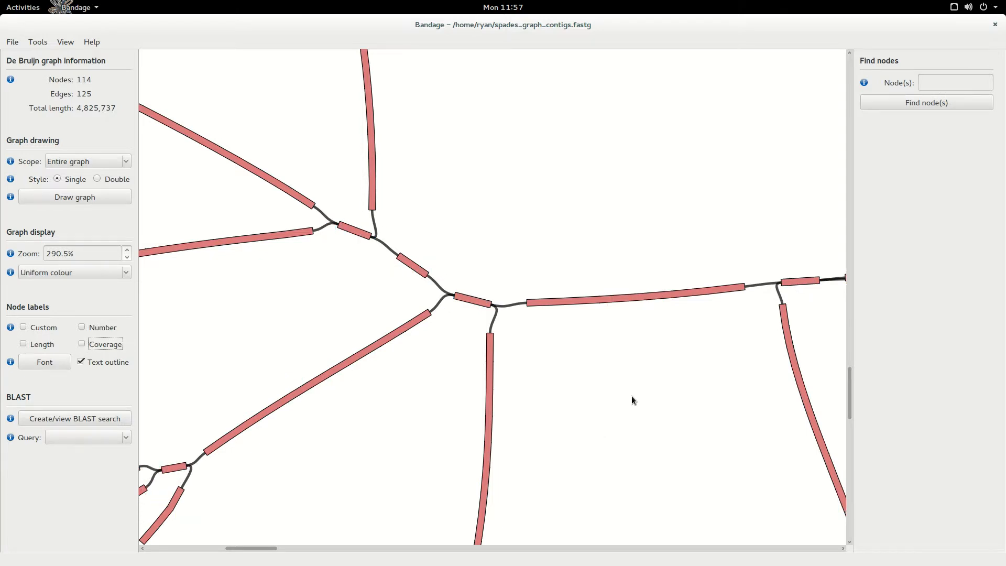
scroll(631, 397, "down", 10)
scroll(831, 407, "right", 15)
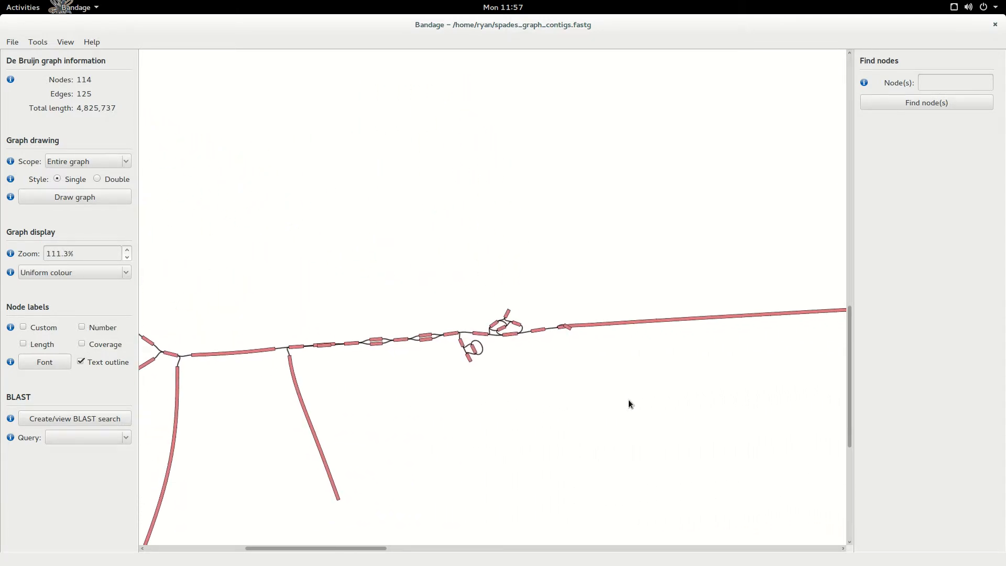
Load the Trinity.fasta assembly and draw its entire graph in single style.
left_click(11, 41)
left_click(24, 77)
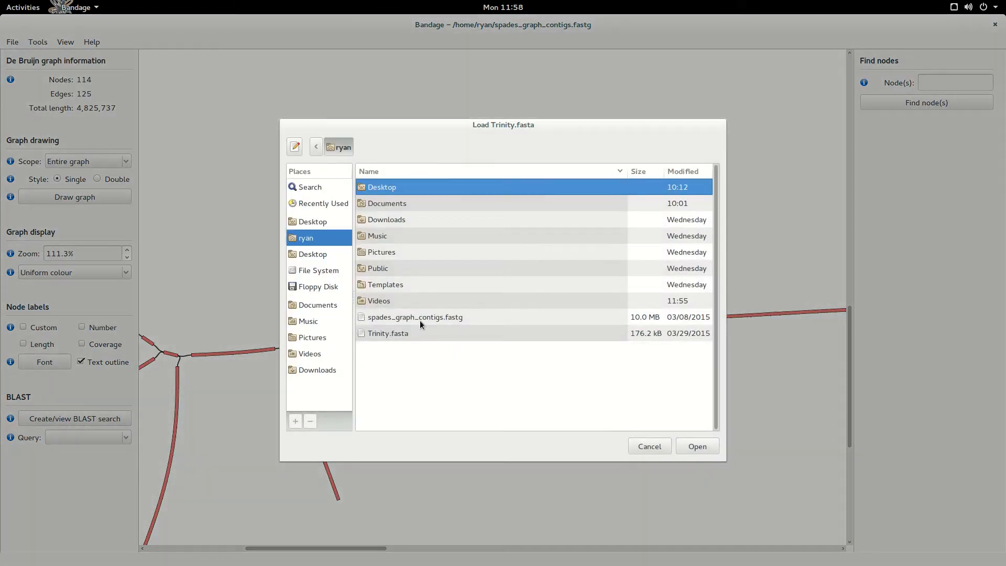
double_click(404, 333)
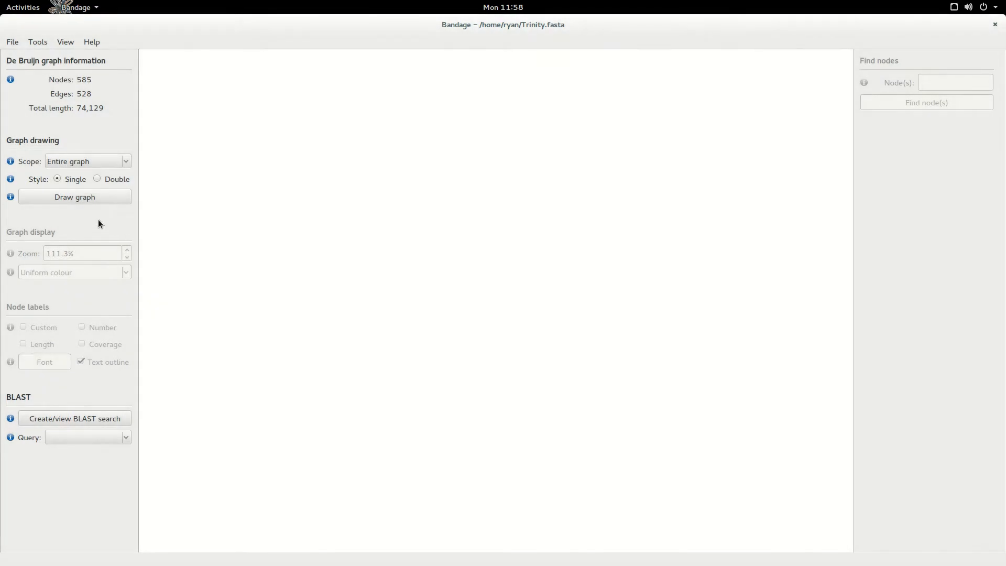
left_click(101, 198)
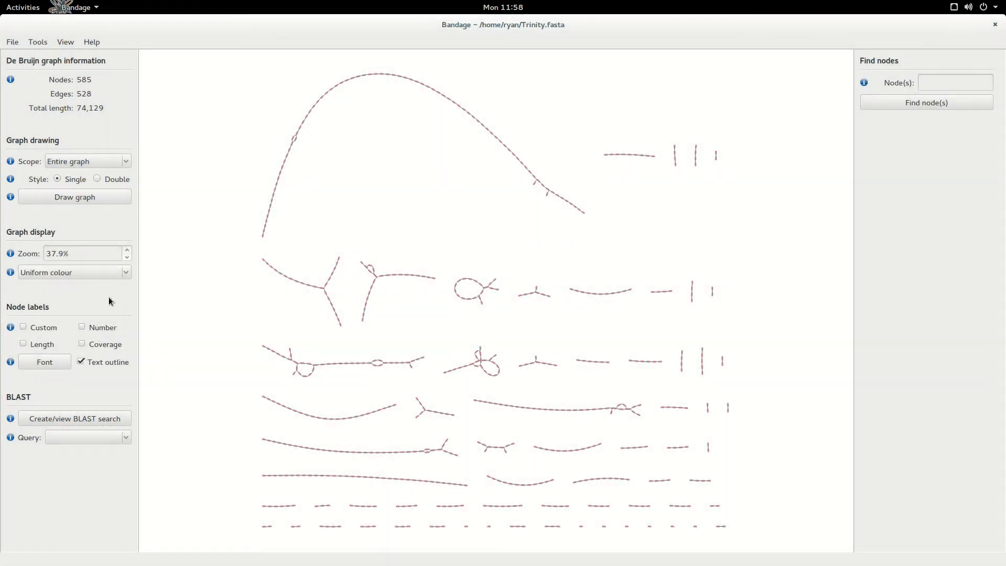
Show length labels on the nodes and bring the branch running from the 530 bp node to the 798 bp node into close view.
left_click(23, 343)
scroll(385, 272, "up", 5)
scroll(385, 282, "up", 6)
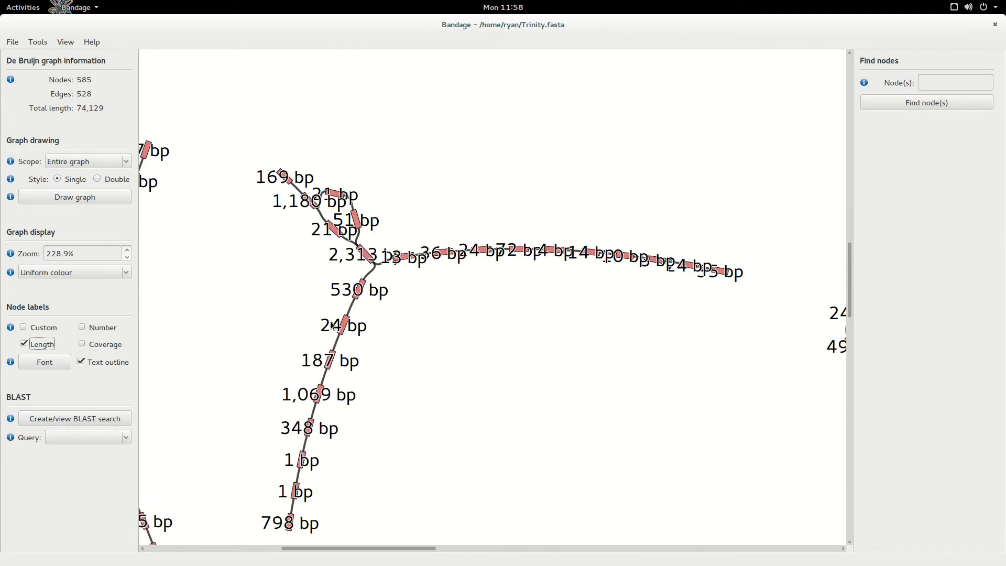
left_click_drag(386, 381, 471, 308)
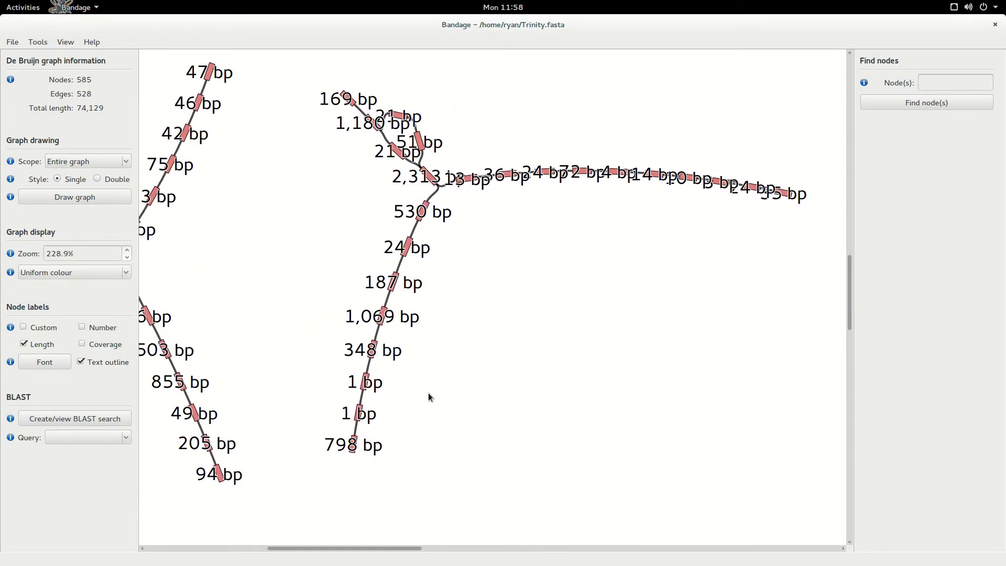
scroll(426, 394, "up", 2)
left_click_drag(426, 394, 502, 378)
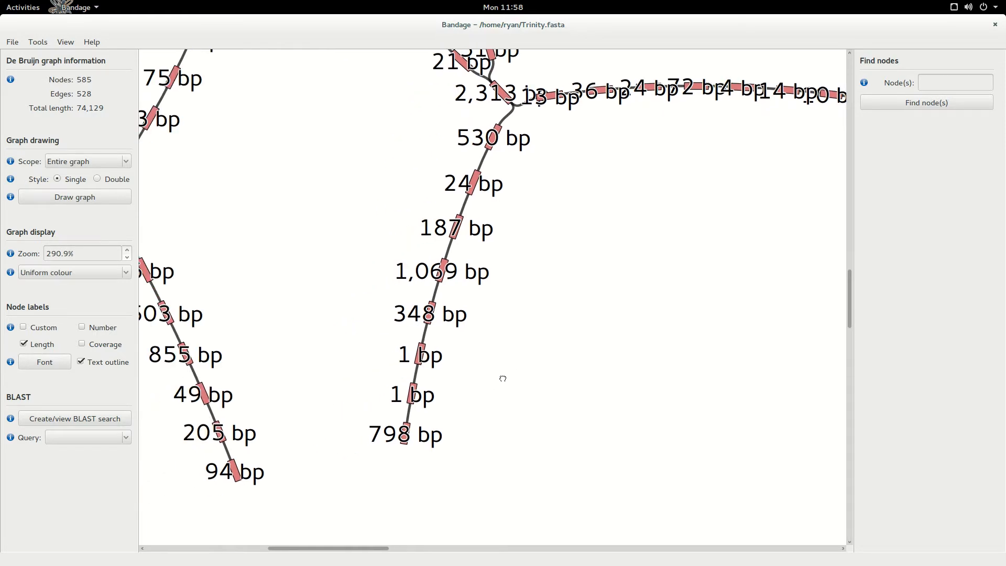
Select the upper 1 bp node and the 1,069 bp node in turn to compare their drawn lengths, and clear the selection.
left_click(419, 349)
left_click(442, 268)
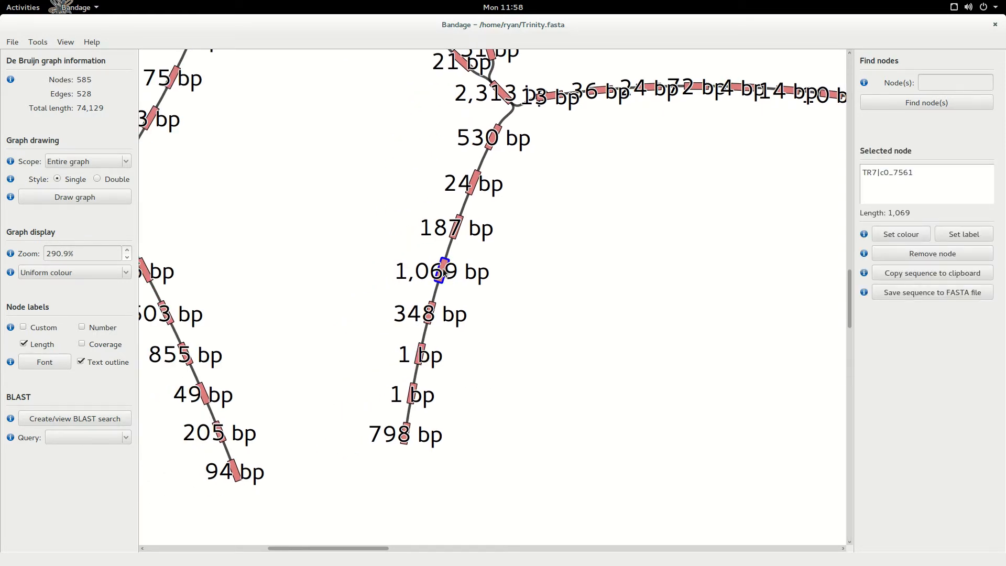
left_click(540, 297)
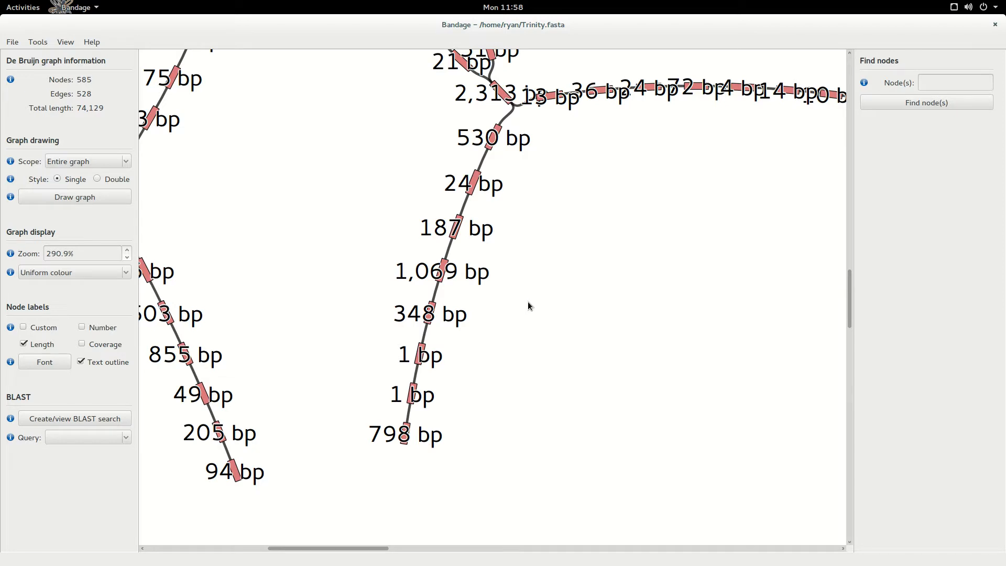
Set base pairs per segment to 5, lower the graph layout iterations by one notch, and redraw the graph.
left_click(44, 44)
left_click(47, 57)
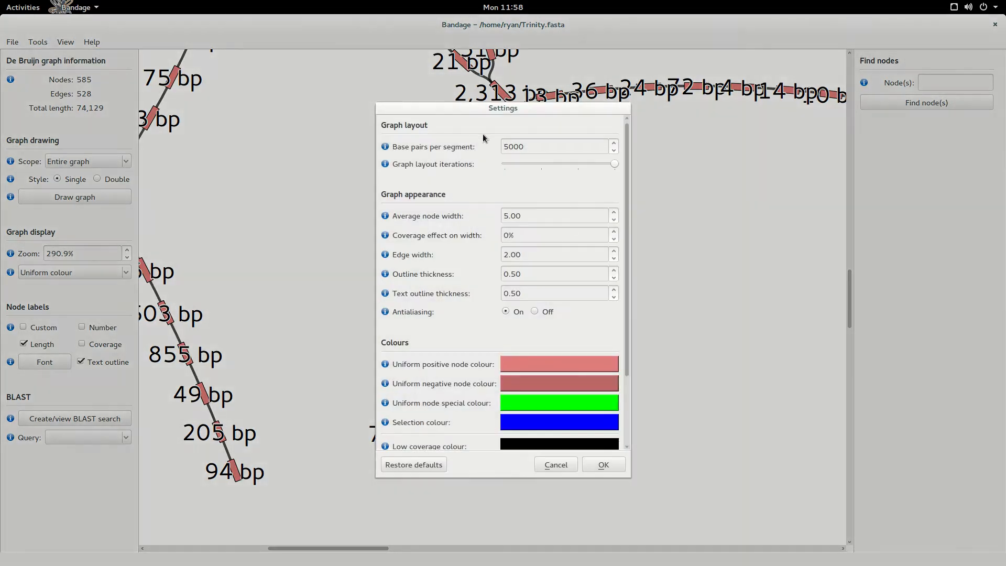
left_click_drag(524, 145, 496, 146)
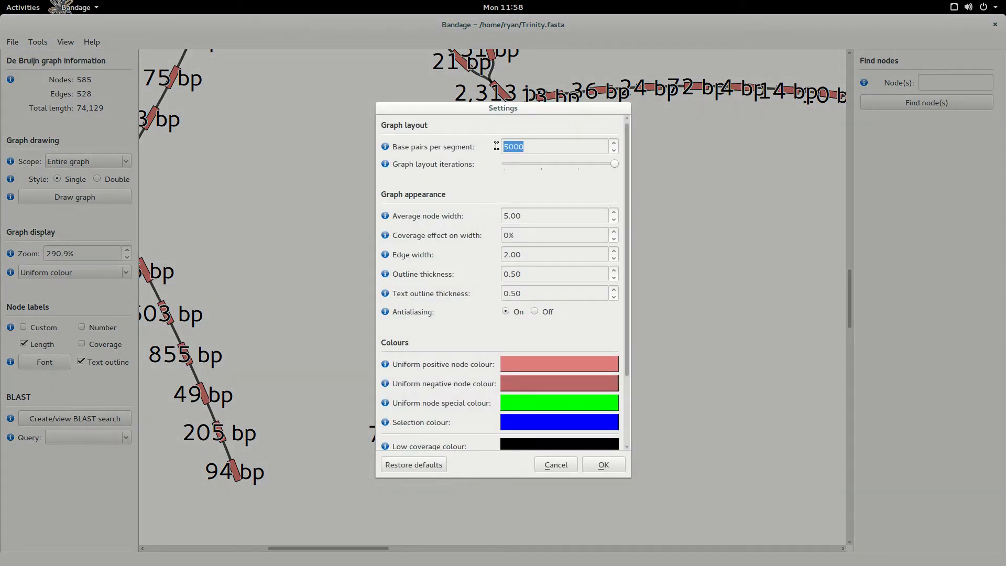
left_click(554, 146)
key("BackSpace")
key("BackSpace")
key("BackSpace")
left_click(607, 167)
left_click(608, 465)
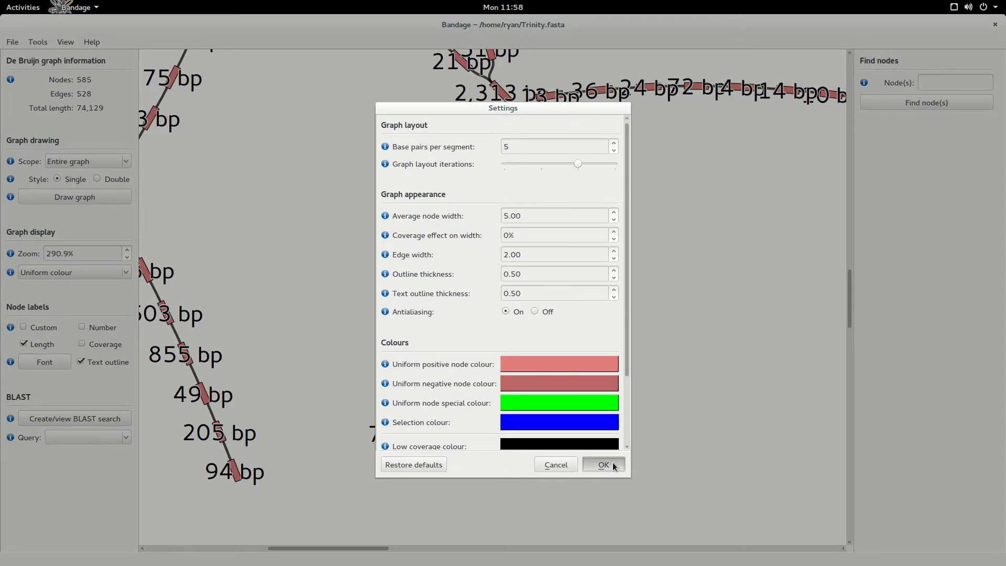
left_click(97, 196)
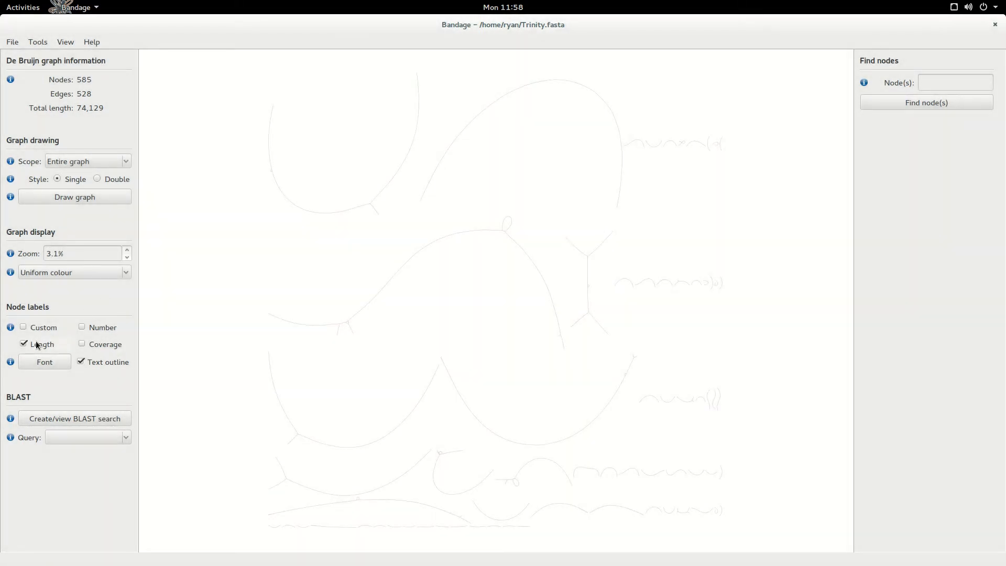
Set the average node width to 50 and apply it to the drawn graph.
left_click(37, 42)
left_click(48, 59)
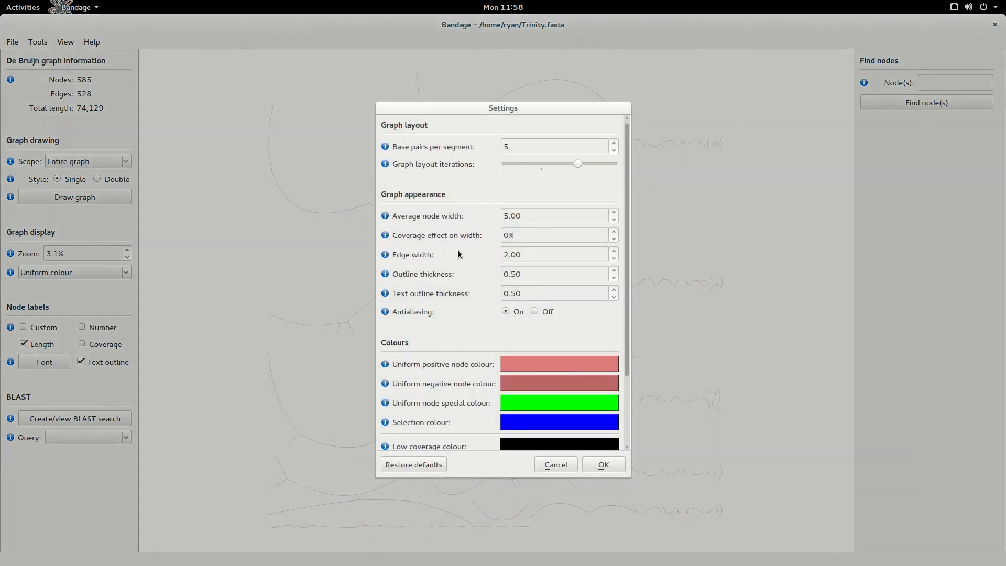
left_click(507, 215)
type("0")
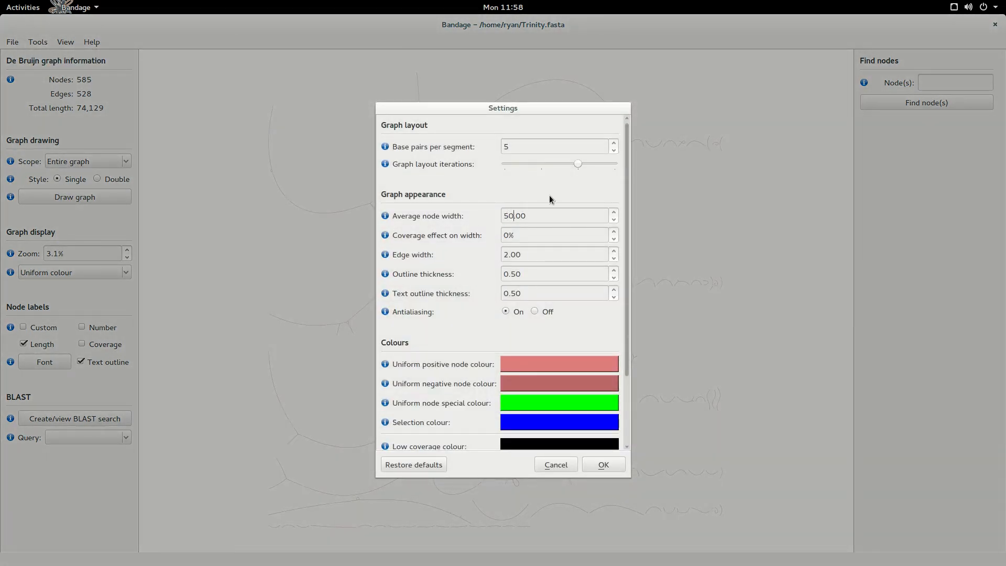
left_click(597, 465)
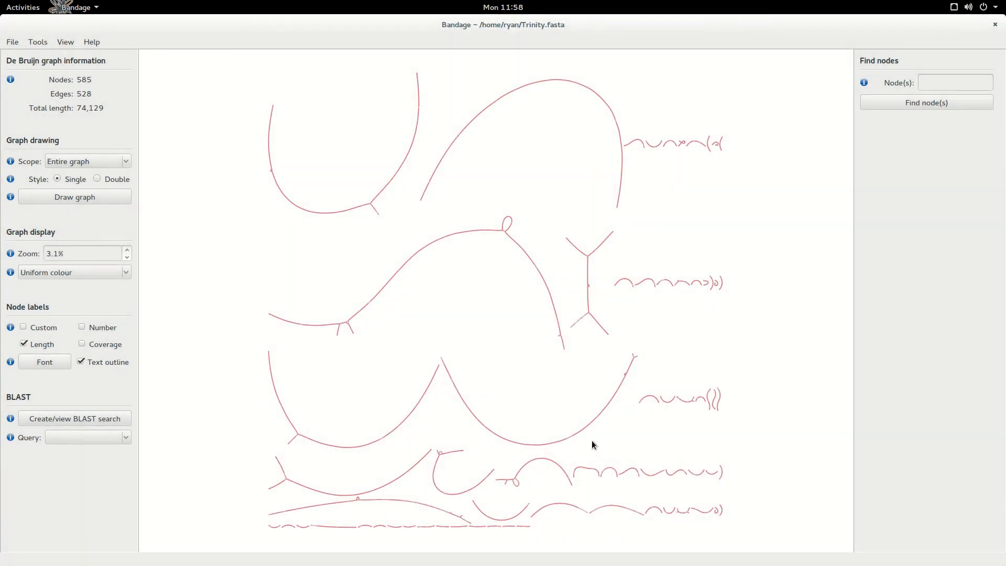
Enlarge the node label font to size 40, keeping the regular Cantarell typeface.
scroll(511, 217, "up", 10)
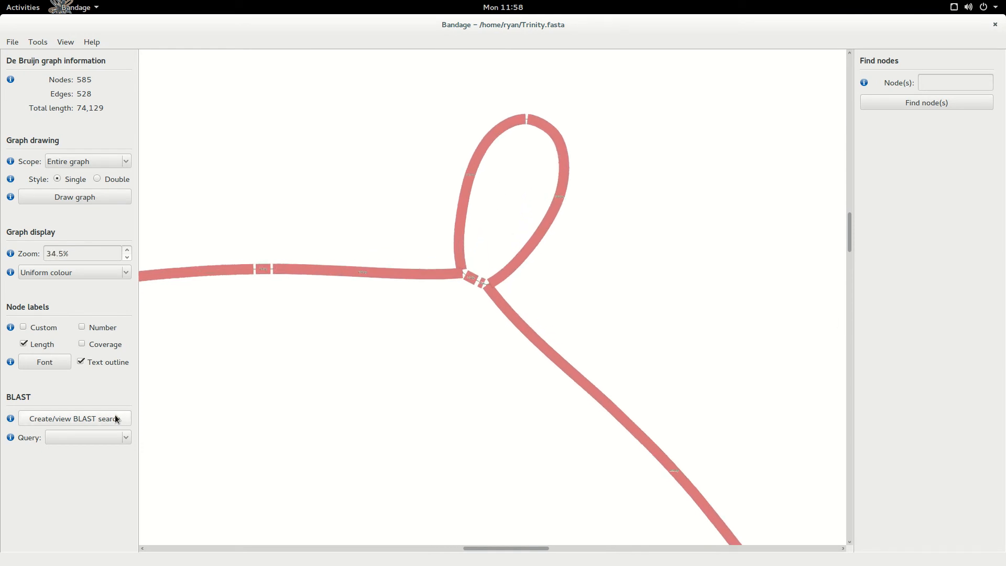
left_click(45, 361)
left_click_drag(611, 263, 615, 300)
left_click(600, 267)
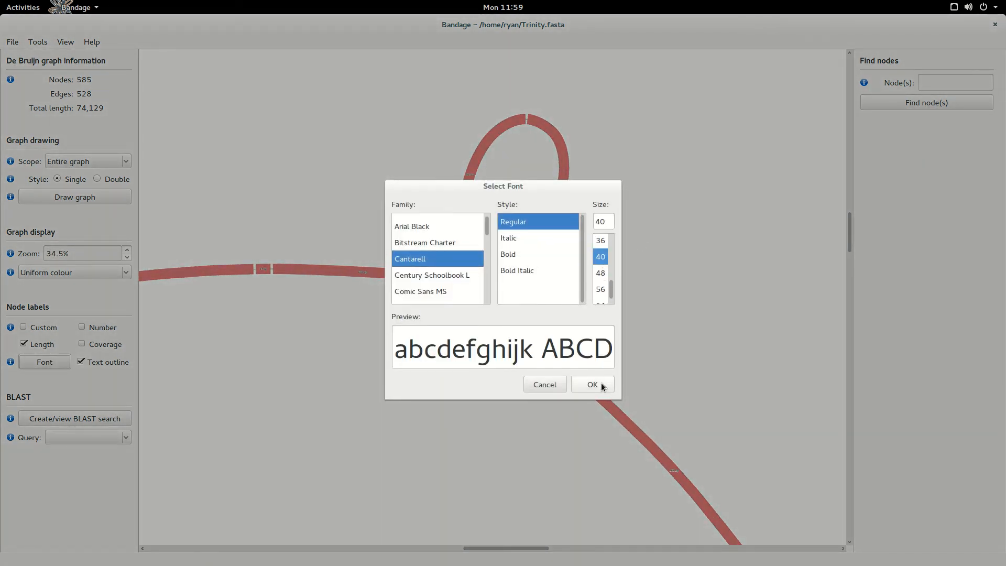
left_click(600, 376)
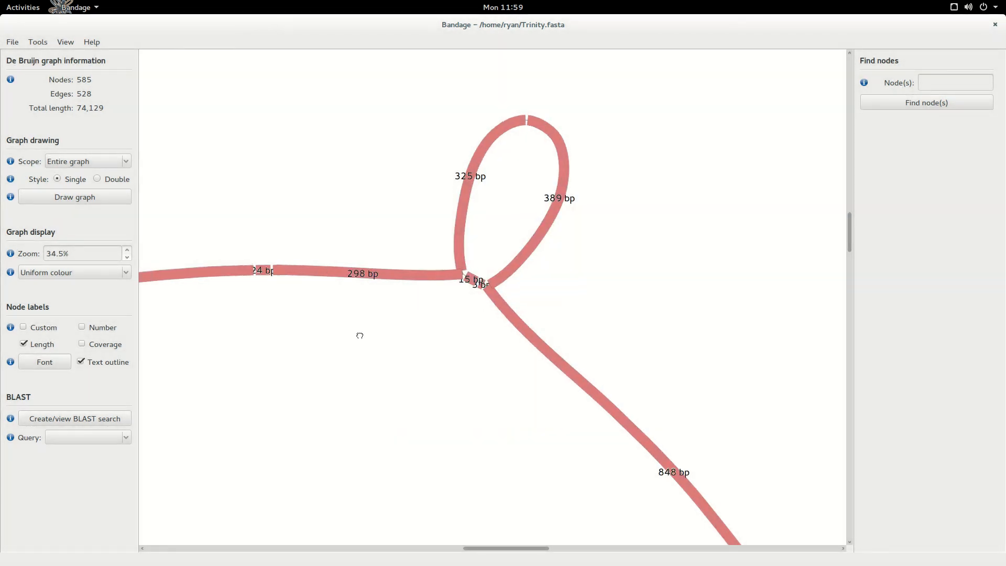
Follow the long component from the loop down to the 499 bp node and compare drawn node lengths with their labels.
left_click_drag(349, 330, 490, 371)
left_click_drag(294, 380, 556, 373)
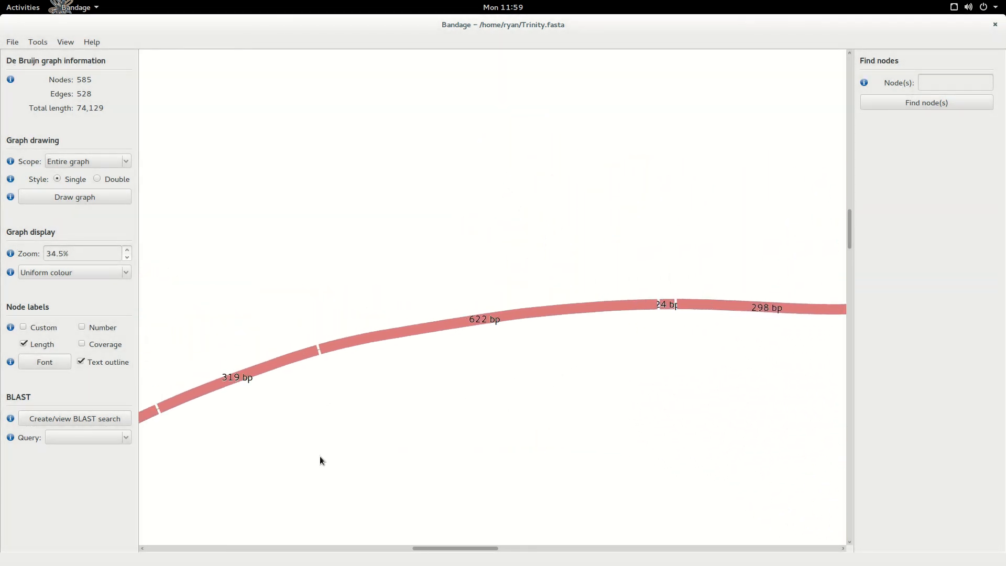
left_click_drag(374, 430, 607, 297)
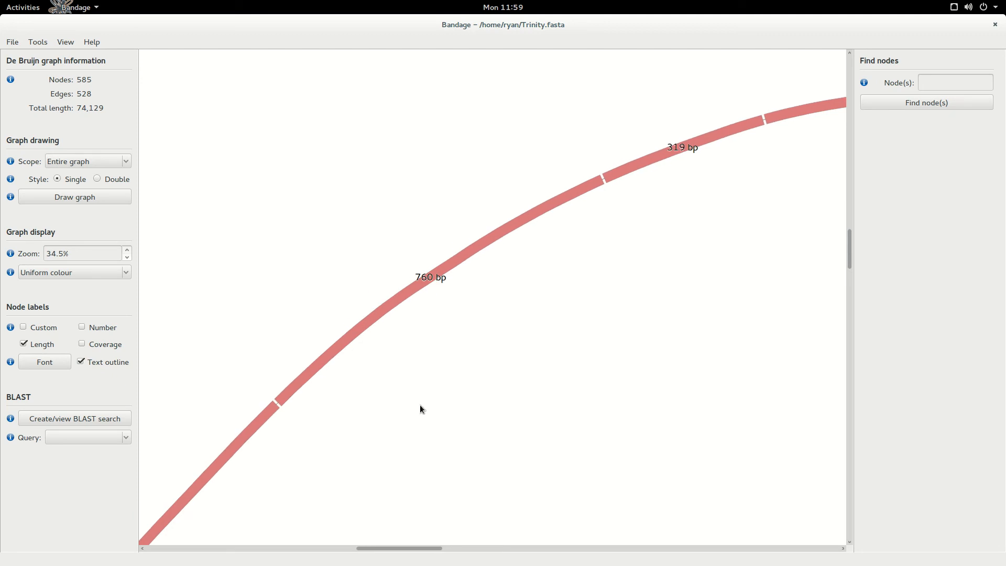
left_click_drag(401, 402, 630, 256)
left_click_drag(413, 460, 548, 339)
left_click_drag(384, 426, 465, 347)
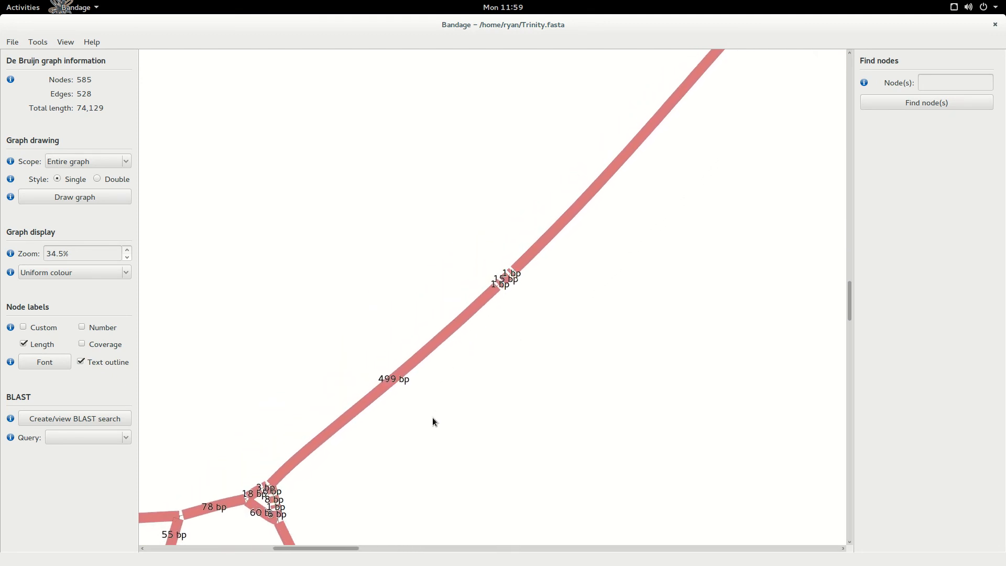
left_click_drag(433, 420, 504, 348)
scroll(586, 250, "up", 5)
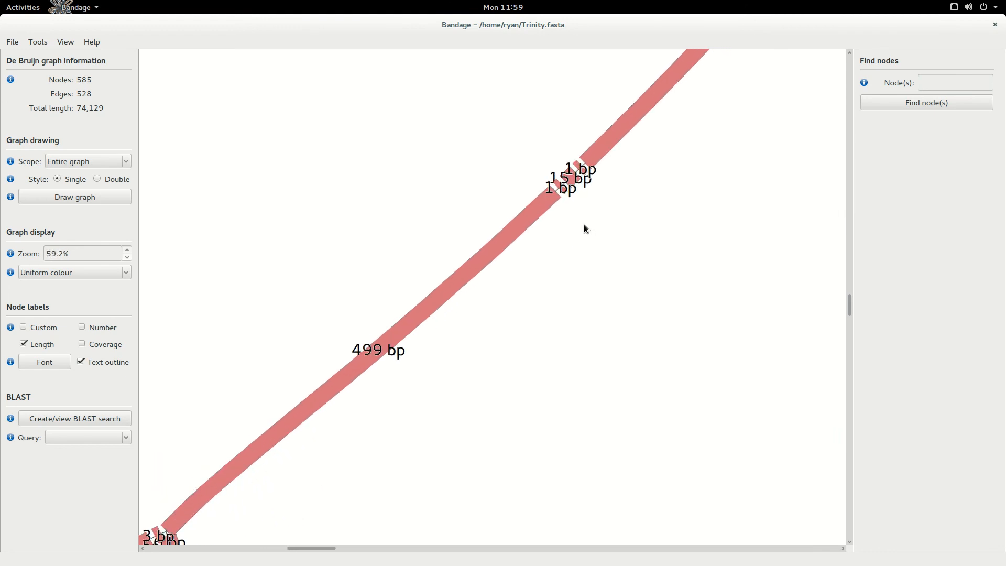